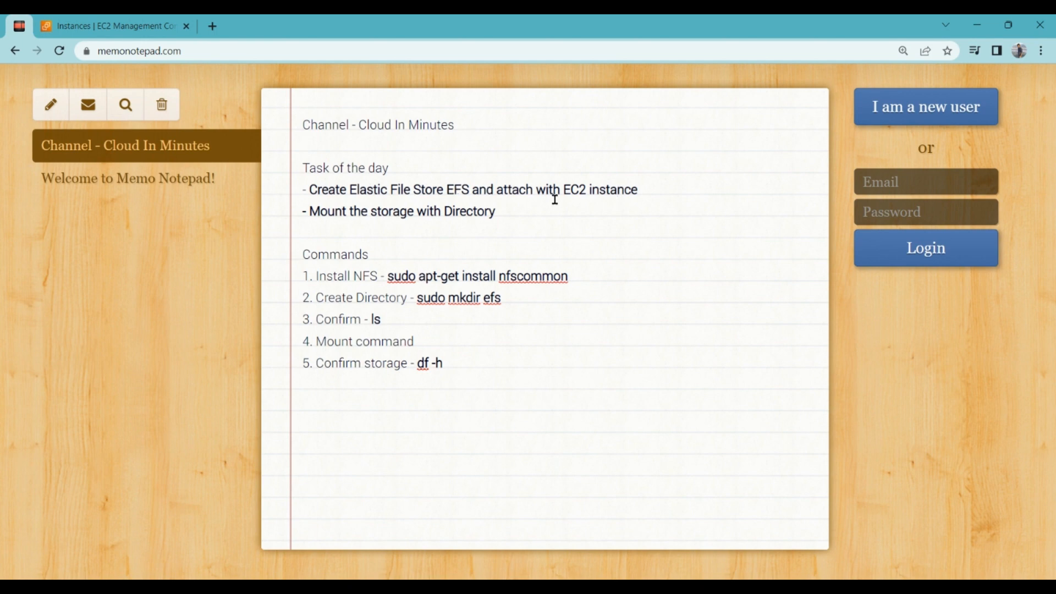
Step: Review the EFS task description and the list of NFS install, directory, mount and storage commands in the notes
{"action": "left_click_drag", "start_coordinate": [507, 191], "coordinate": [587, 189]}
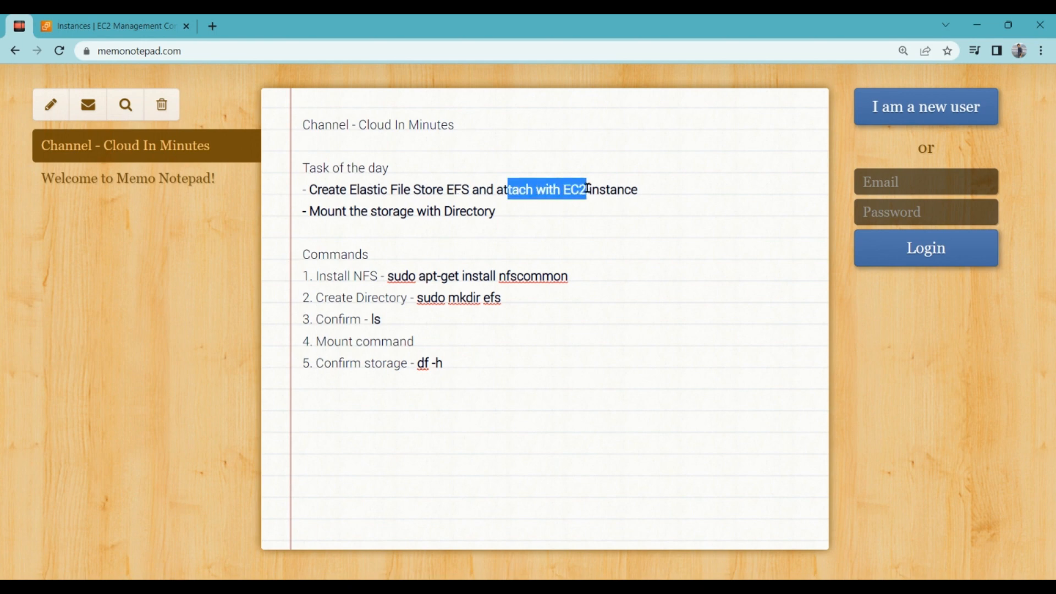
{"action": "left_click", "coordinate": [397, 223]}
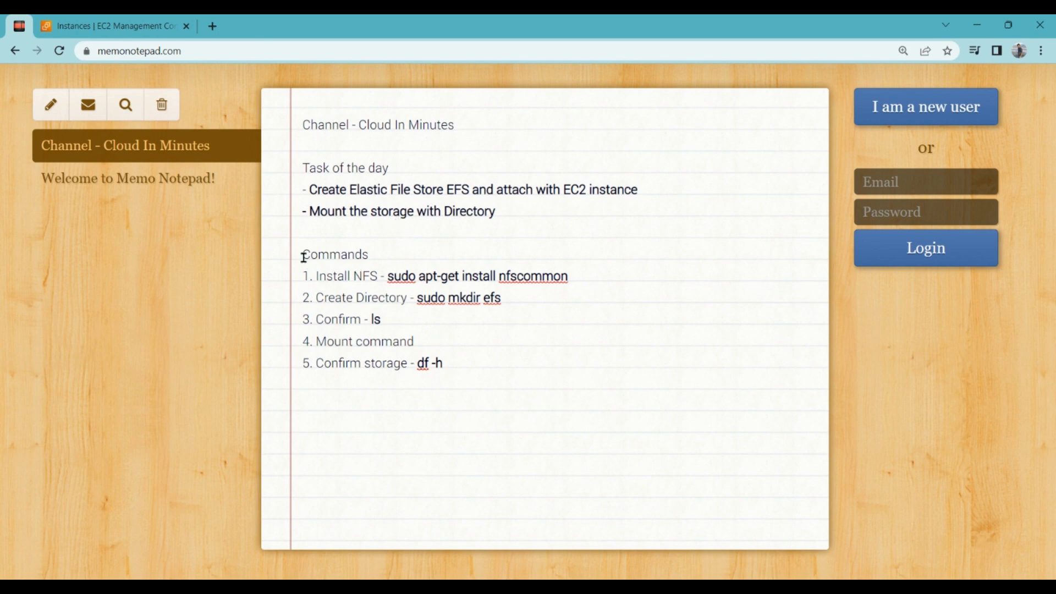
{"action": "left_click_drag", "start_coordinate": [303, 254], "coordinate": [478, 372]}
{"action": "key", "text": "ctrl+plus"}
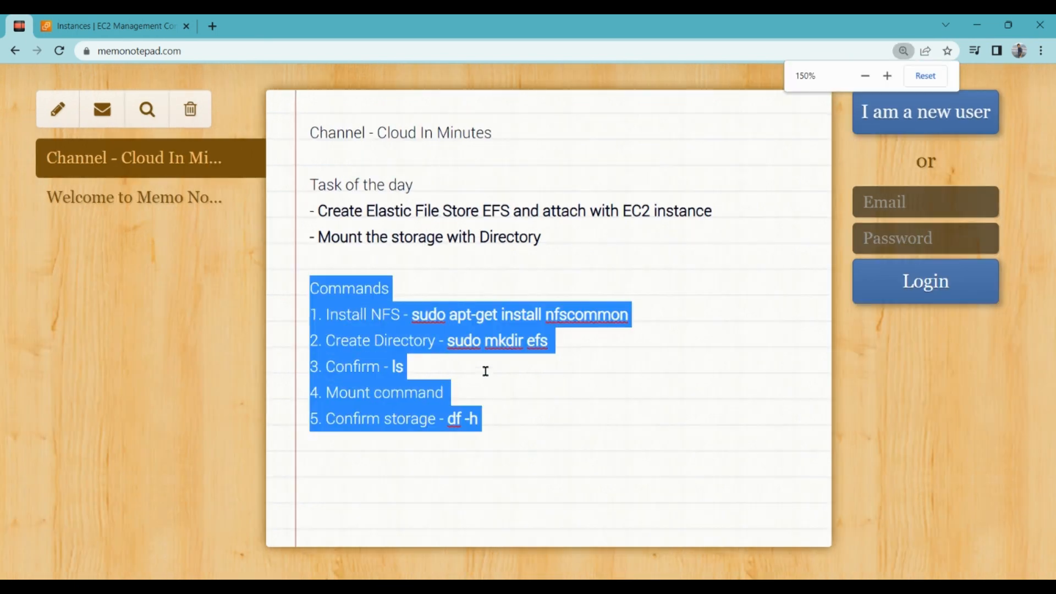
{"action": "left_click", "coordinate": [462, 355]}
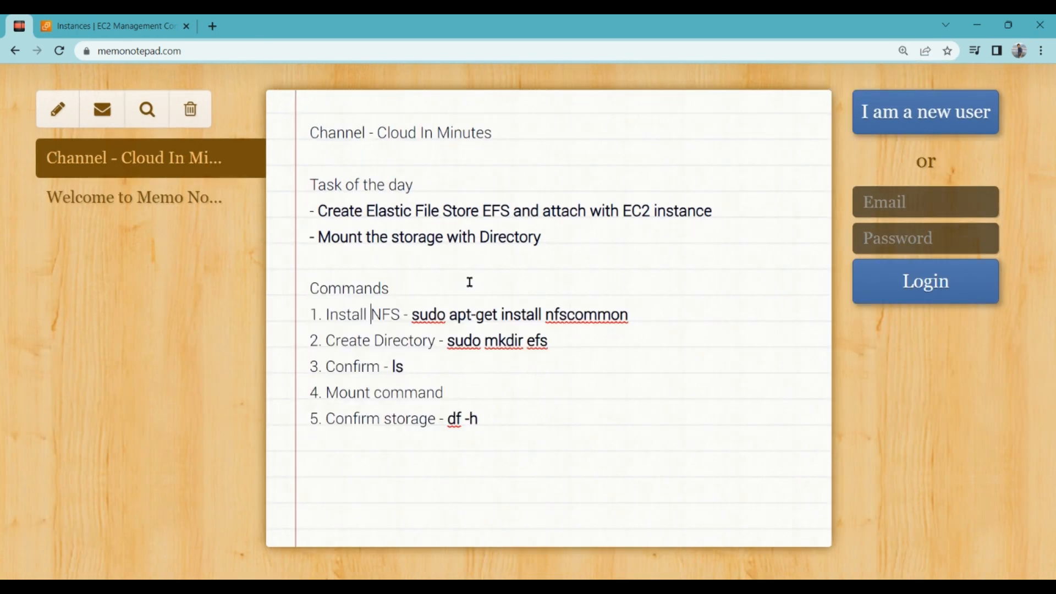
{"action": "left_click_drag", "start_coordinate": [517, 419], "coordinate": [324, 309]}
{"action": "left_click", "coordinate": [366, 316]}
{"action": "left_click", "coordinate": [536, 410]}
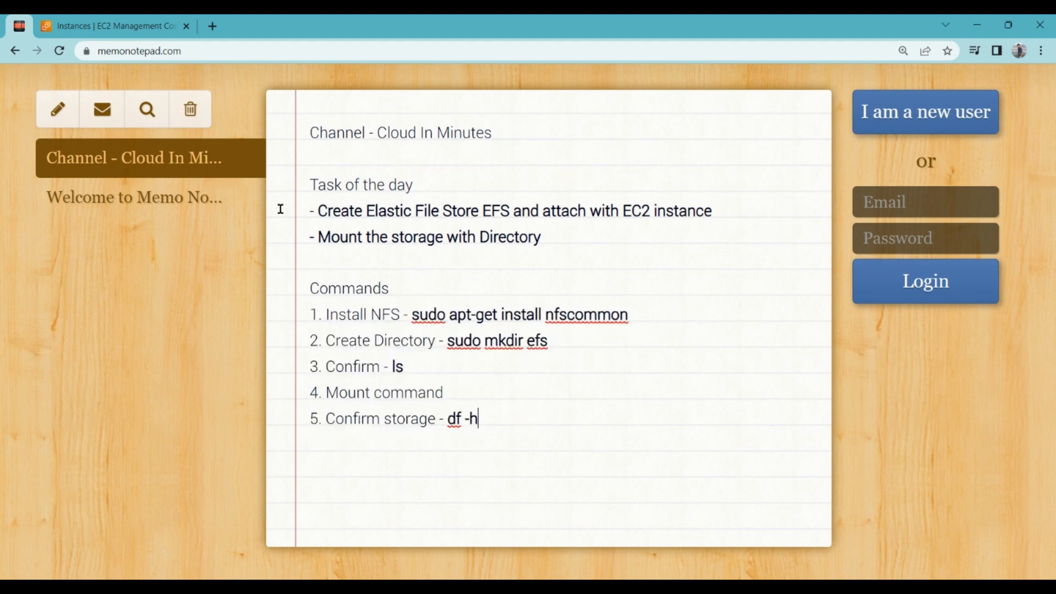
Step: Switch to the EC2 console, refresh the instances list, and open the EFS service in a new browser tab
{"action": "left_click", "coordinate": [103, 29]}
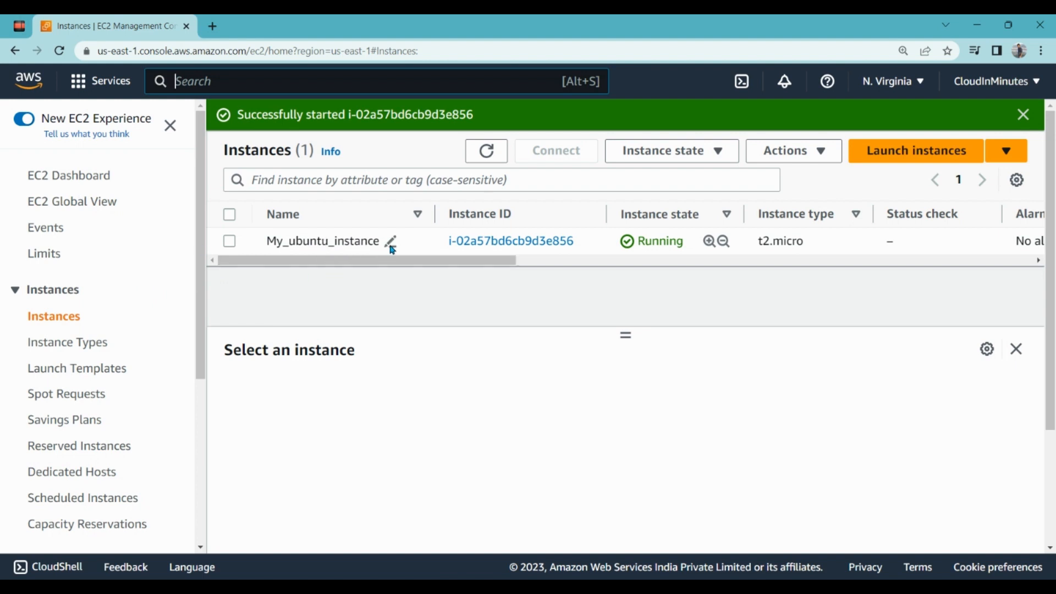
{"action": "left_click", "coordinate": [497, 157]}
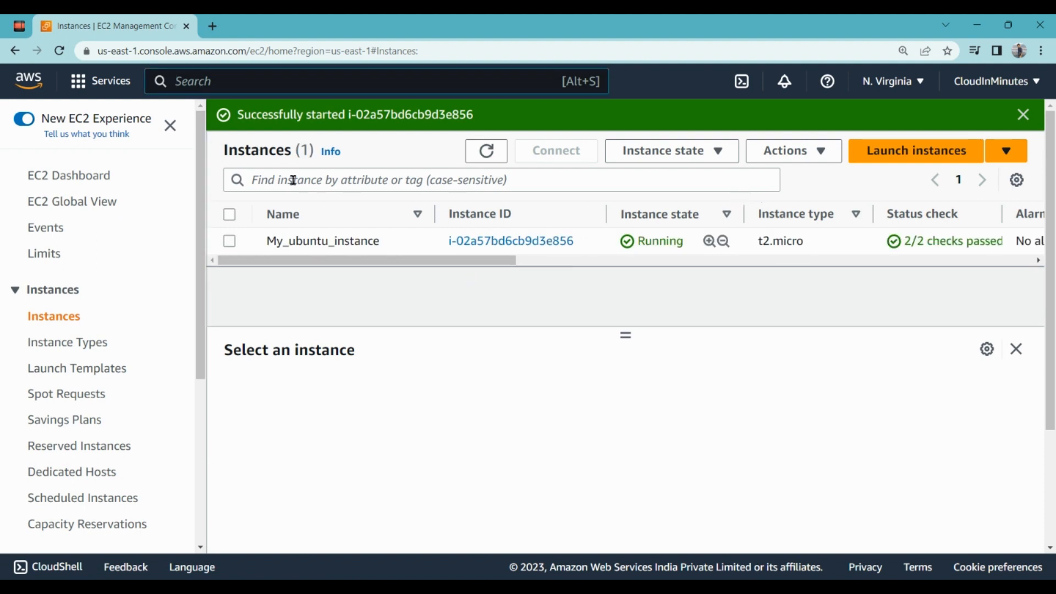
{"action": "type", "text": "EFS"}
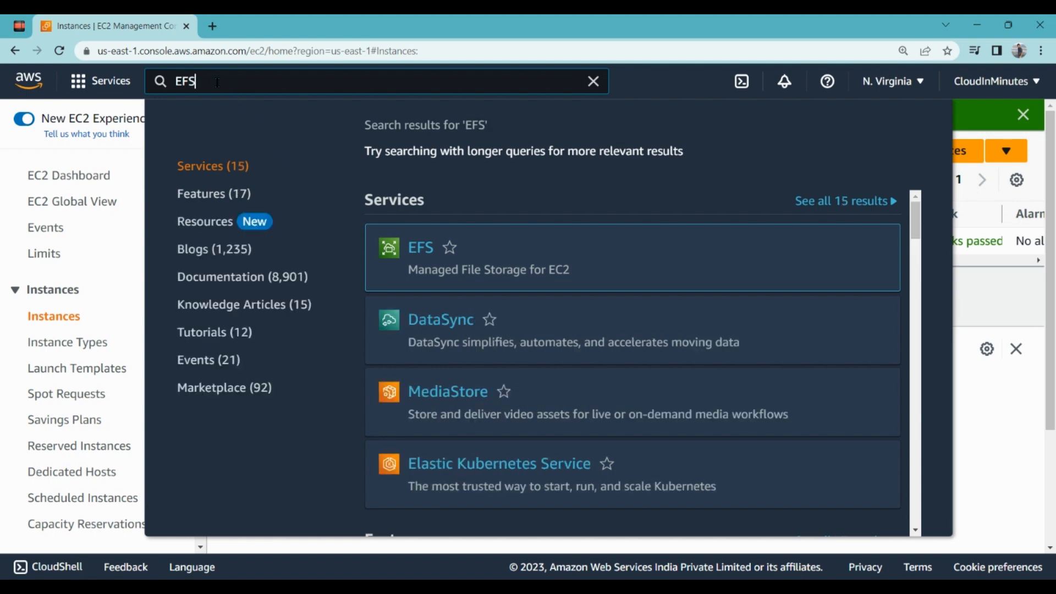
{"action": "right_click", "coordinate": [419, 246]}
{"action": "left_click", "coordinate": [478, 262]}
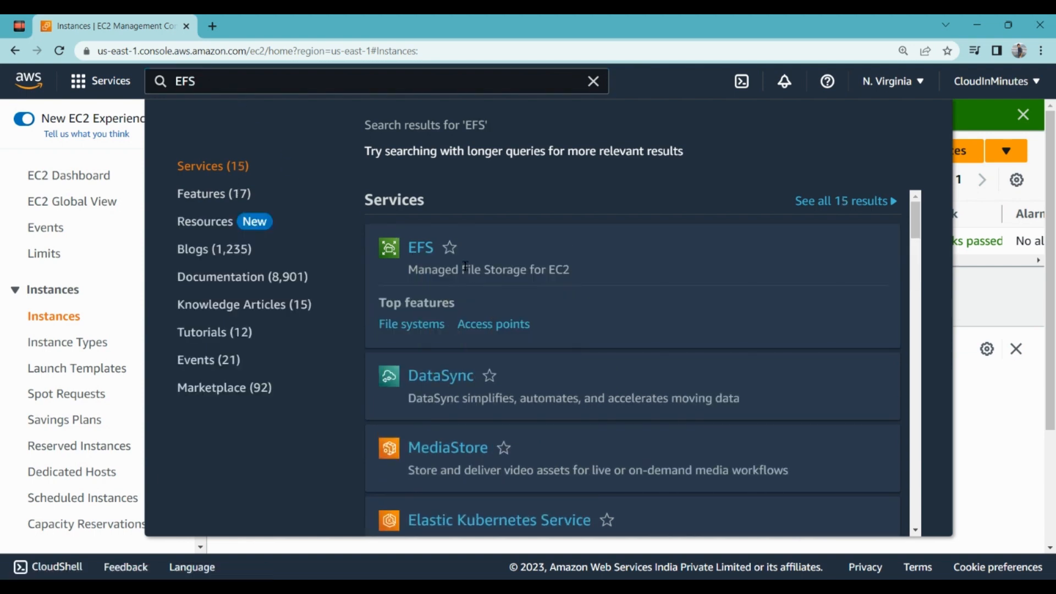
{"action": "left_click", "coordinate": [262, 24]}
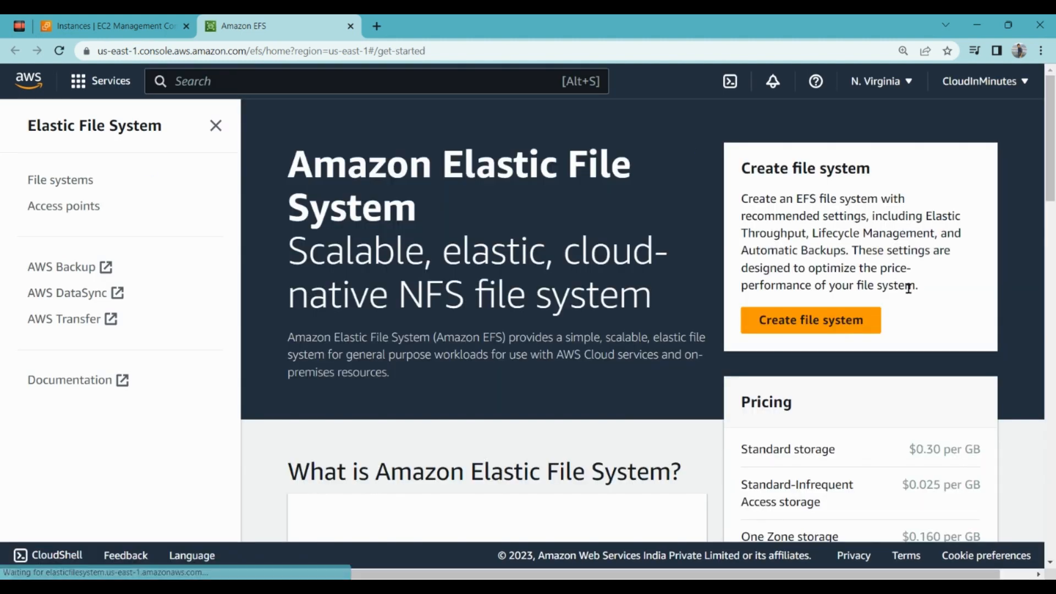
Step: Create an EFS file system named My_Ubuntu_Storage in the default VPC
{"action": "left_click", "coordinate": [787, 329]}
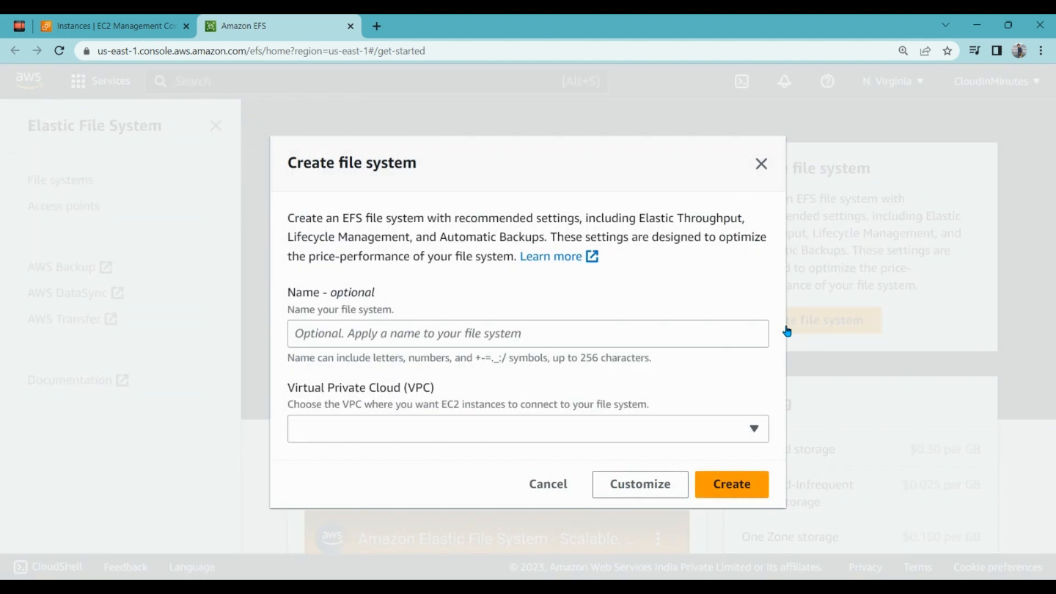
{"action": "left_click", "coordinate": [356, 326]}
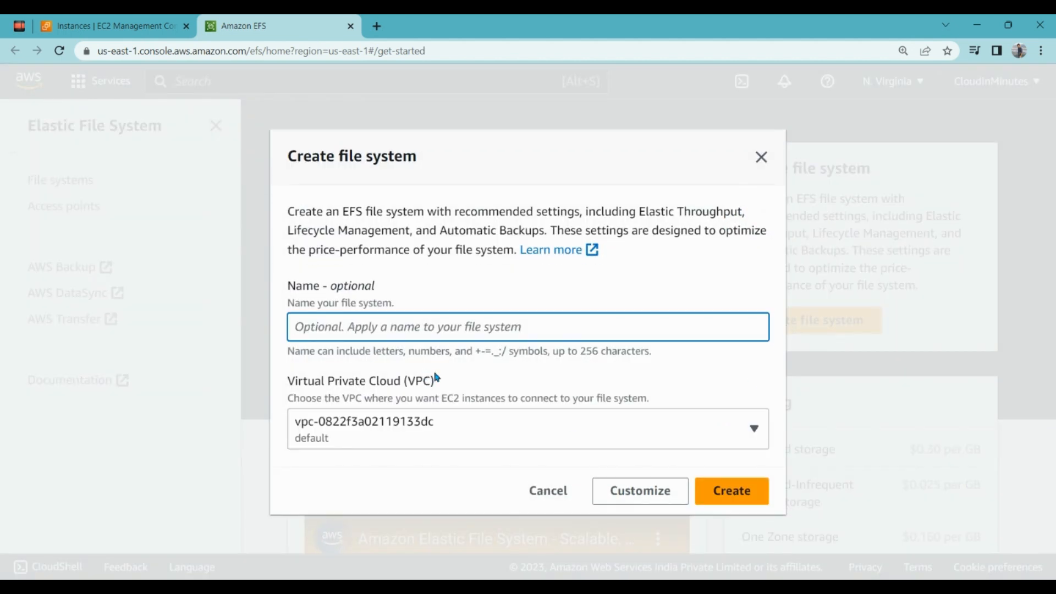
{"action": "type", "text": "My"}
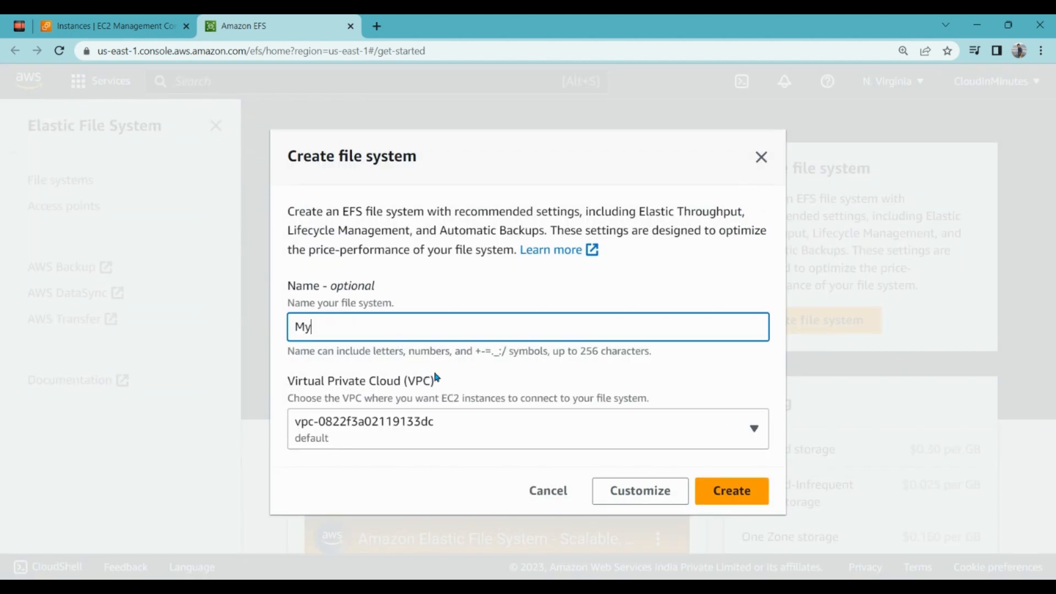
{"action": "type", "text": "_Ubuntu_Storage"}
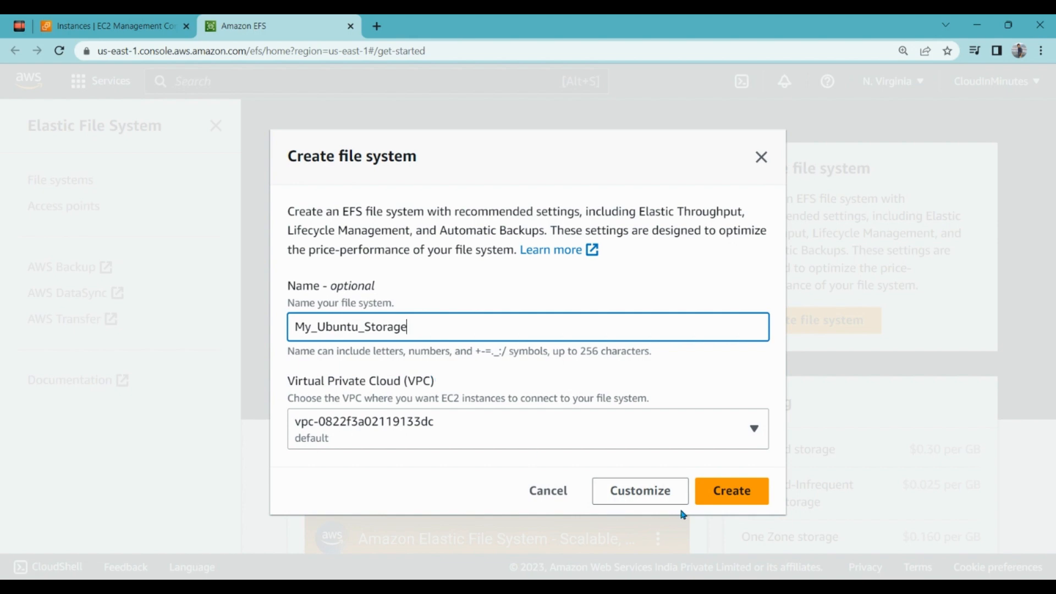
{"action": "left_click", "coordinate": [413, 425]}
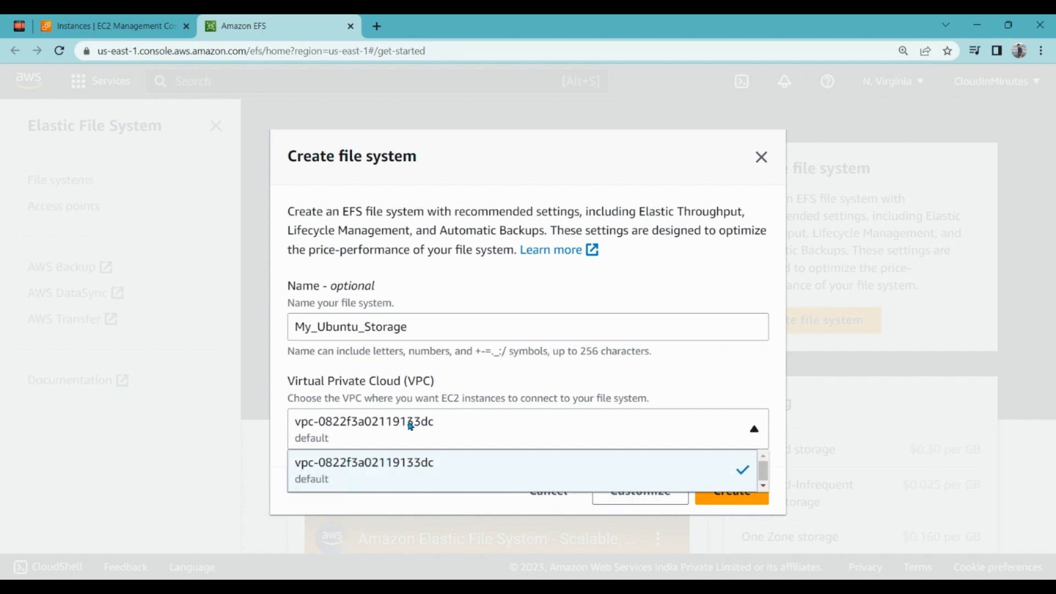
{"action": "left_click", "coordinate": [391, 474]}
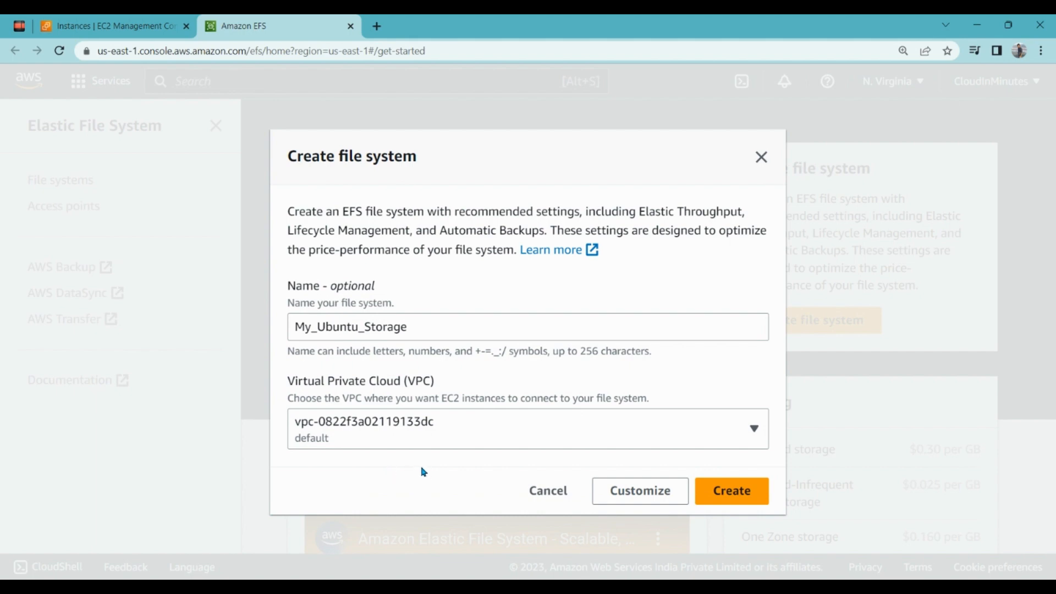
{"action": "left_click", "coordinate": [737, 496]}
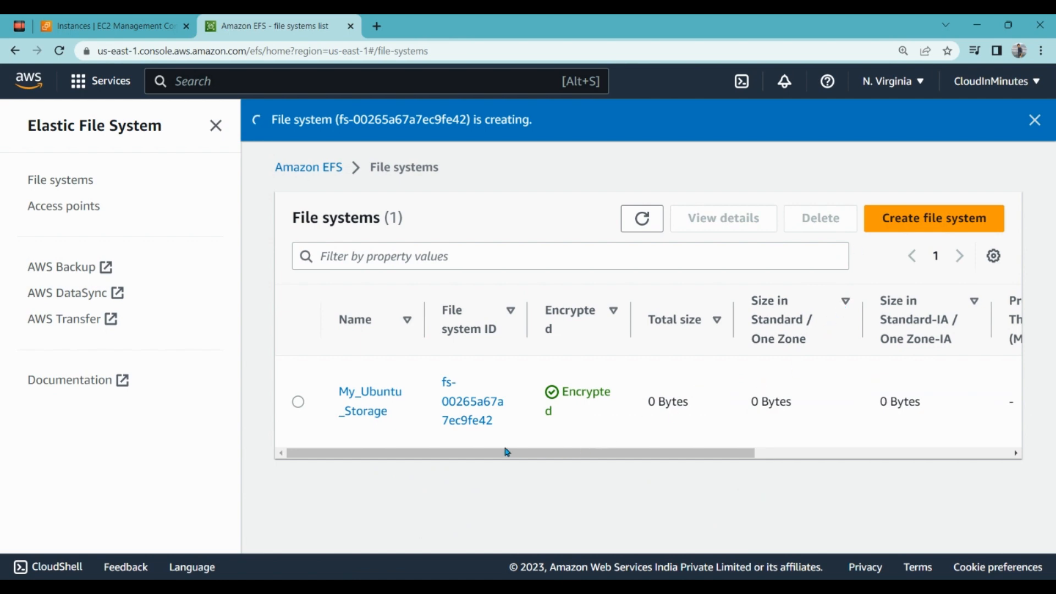
Step: Open the My_Ubuntu_Storage file system and examine the security groups of its network mount targets
{"action": "left_click_drag", "start_coordinate": [504, 449], "coordinate": [553, 450]}
{"action": "left_click", "coordinate": [555, 440]}
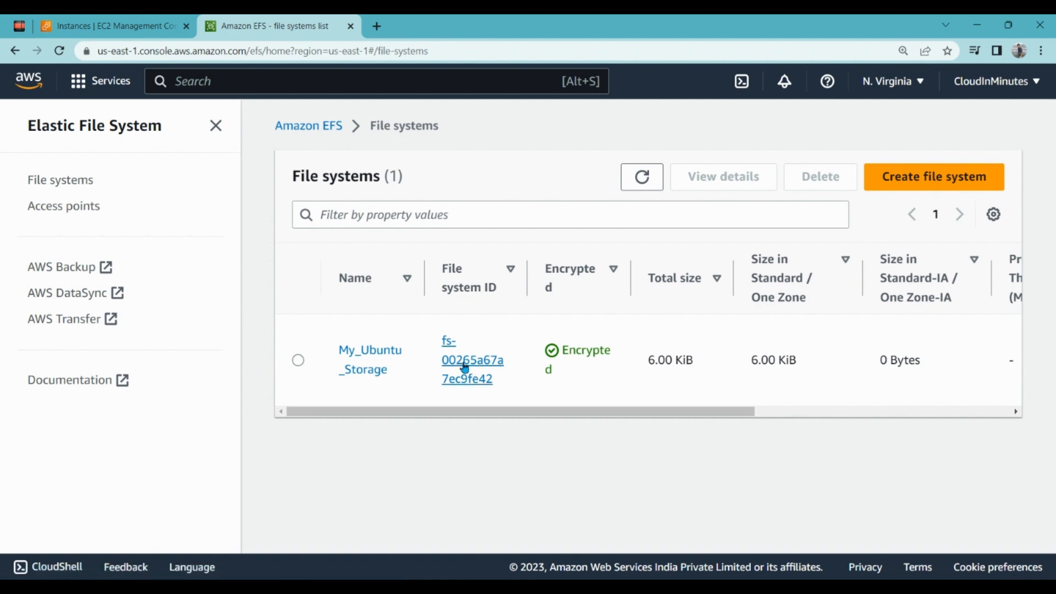
{"action": "left_click", "coordinate": [463, 366]}
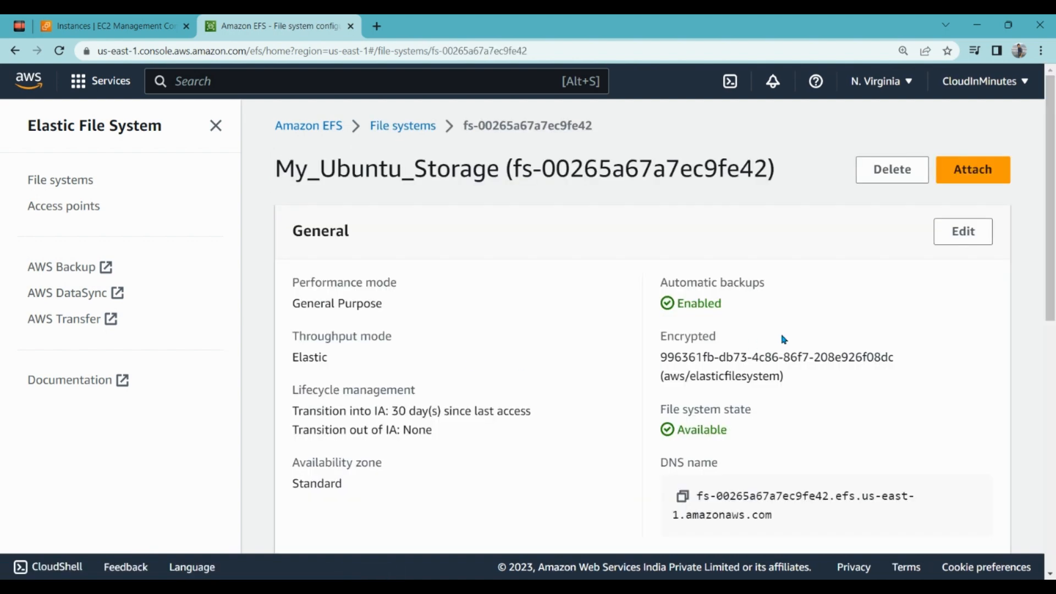
{"action": "scroll", "coordinate": [858, 316], "scroll_direction": "down", "scroll_amount": 5}
{"action": "left_click", "coordinate": [847, 321]}
{"action": "scroll", "coordinate": [823, 215], "scroll_direction": "down", "scroll_amount": 2}
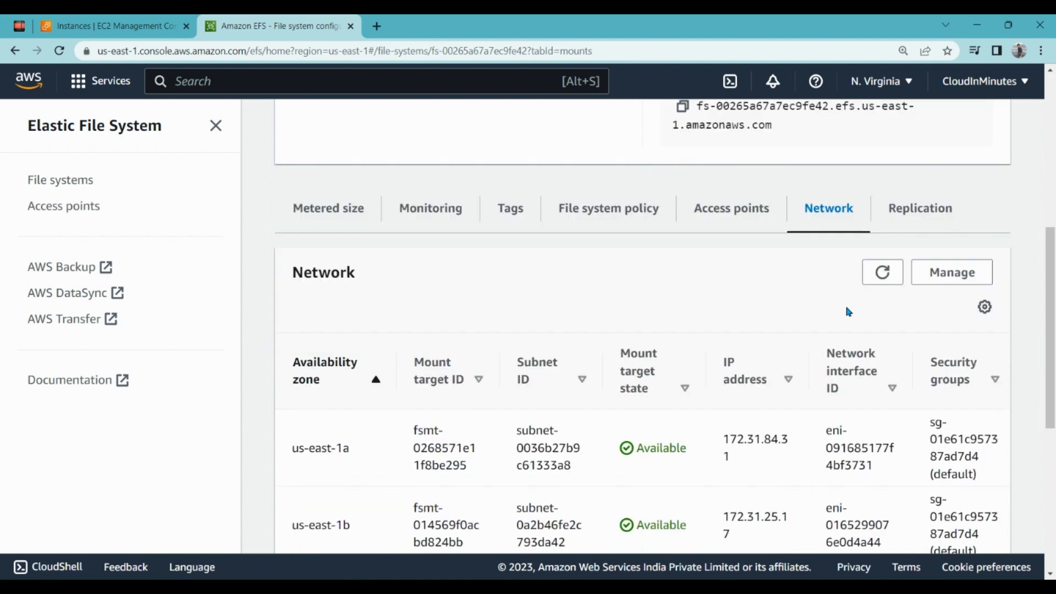
{"action": "scroll", "coordinate": [850, 305], "scroll_direction": "down", "scroll_amount": 2}
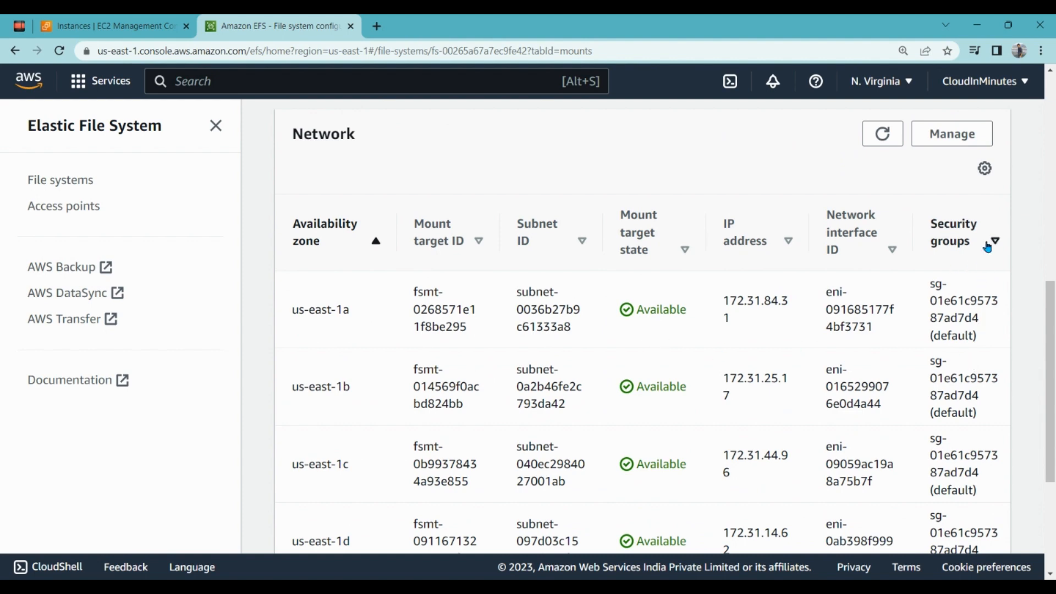
Step: Look up the security group assigned to the EC2 instance My_ubuntu_instance
{"action": "left_click", "coordinate": [124, 22]}
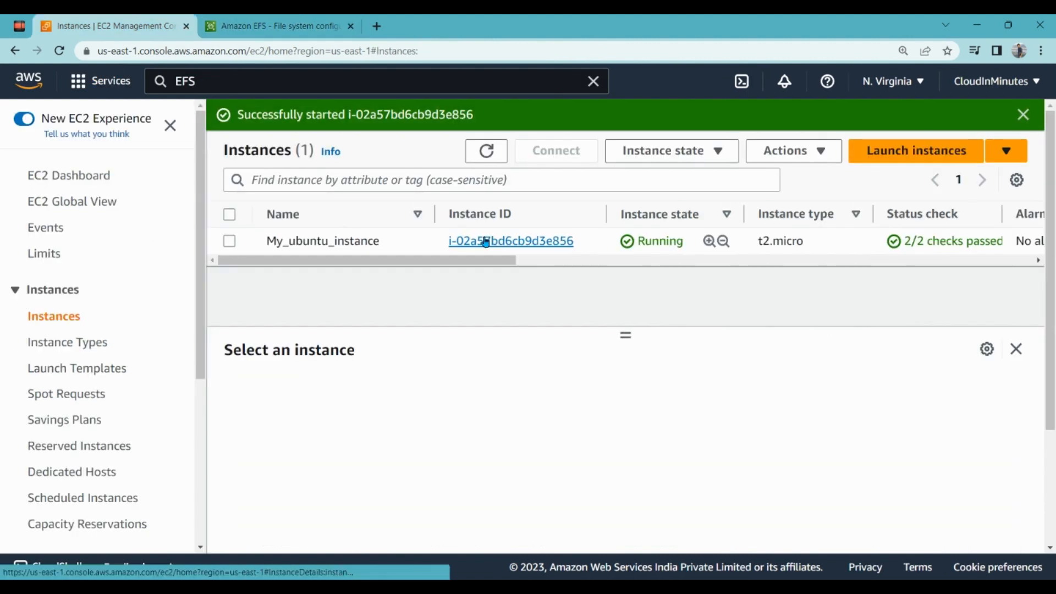
{"action": "left_click", "coordinate": [485, 239]}
{"action": "scroll", "coordinate": [638, 360], "scroll_direction": "down", "scroll_amount": 10}
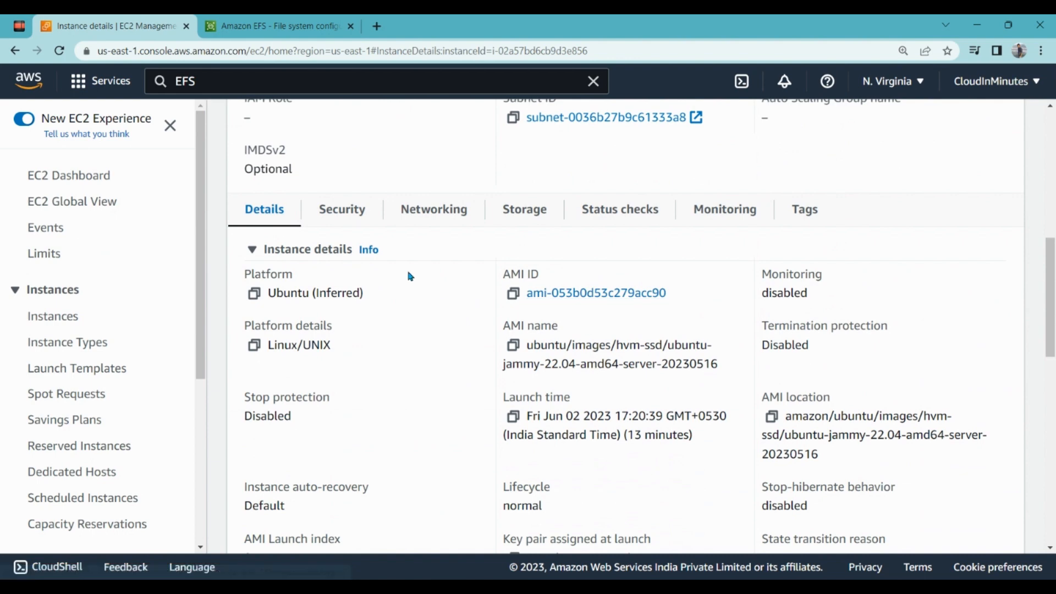
{"action": "left_click", "coordinate": [358, 216]}
{"action": "left_click_drag", "start_coordinate": [284, 380], "coordinate": [242, 368]}
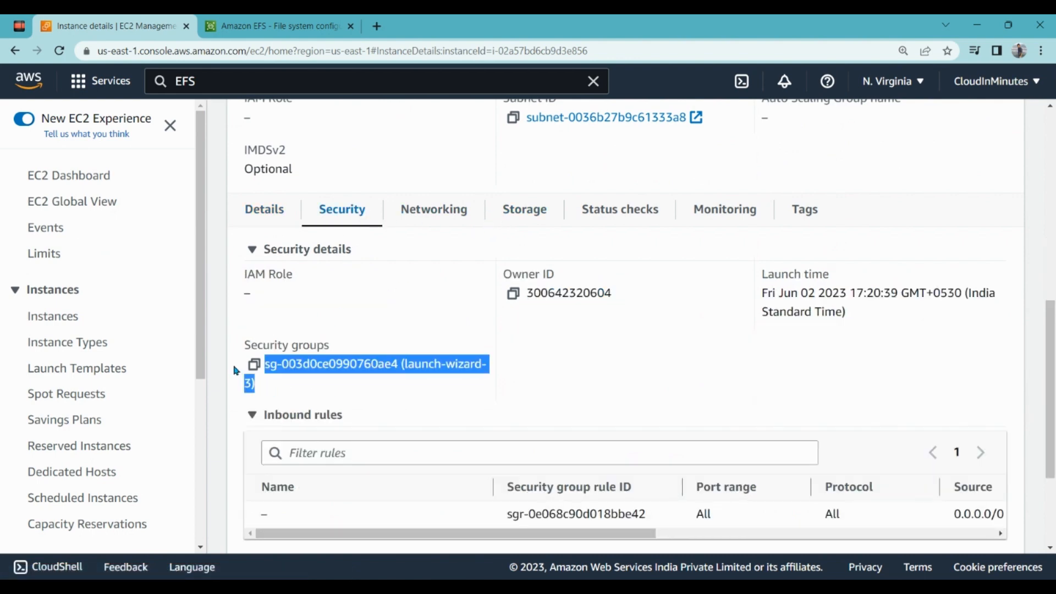
Step: Replace the default security group with launch-wizard-3 on all of the file system's mount targets and save the network settings
{"action": "left_click", "coordinate": [245, 20]}
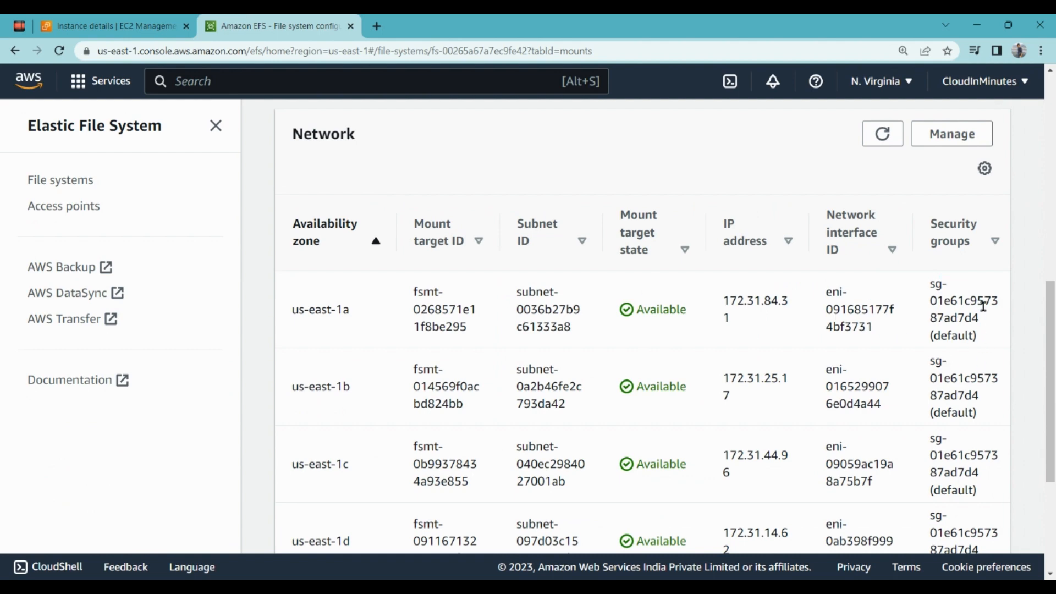
{"action": "left_click", "coordinate": [940, 144]}
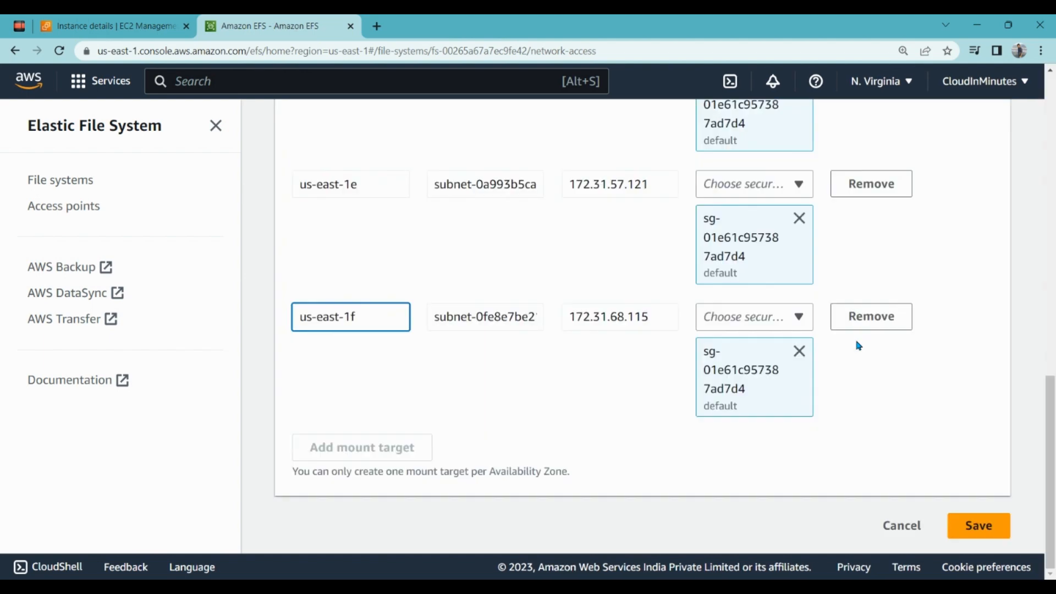
{"action": "scroll", "coordinate": [870, 259], "scroll_direction": "up", "scroll_amount": 10}
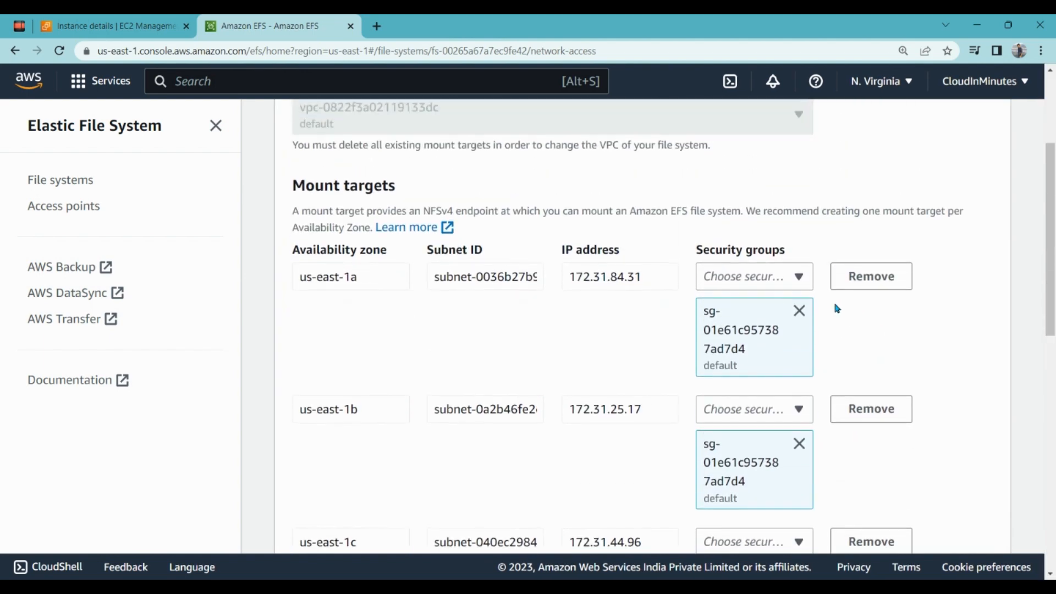
{"action": "left_click", "coordinate": [800, 312]}
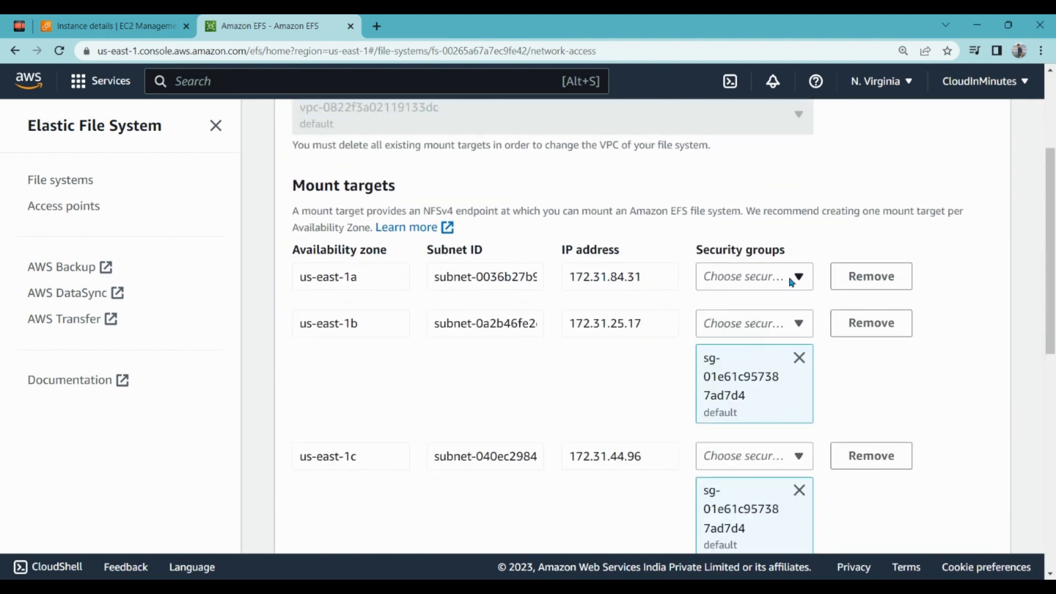
{"action": "left_click", "coordinate": [795, 282]}
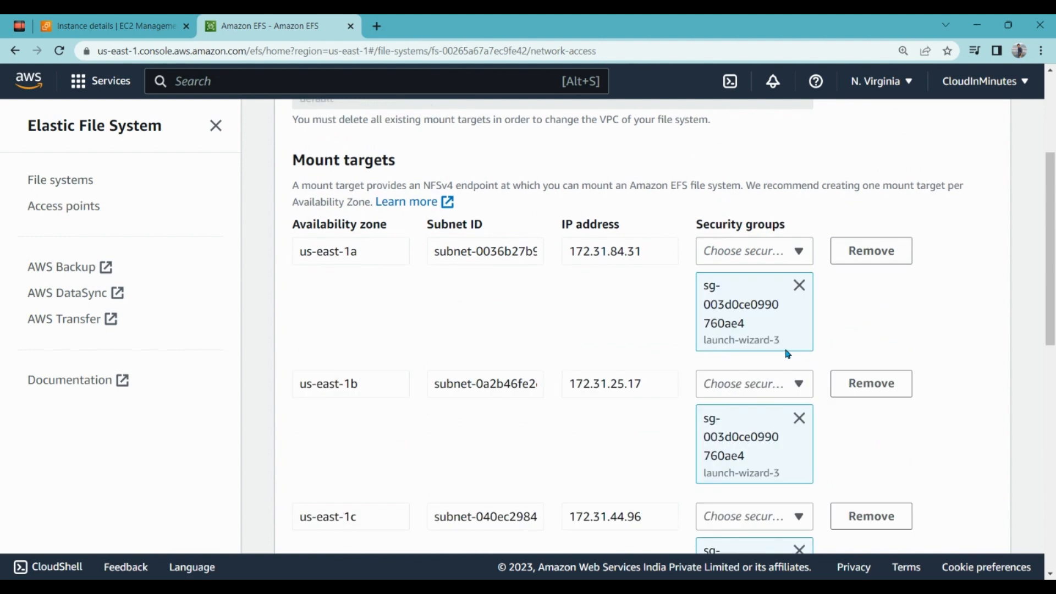
{"action": "scroll", "coordinate": [787, 354], "scroll_direction": "down", "scroll_amount": 10}
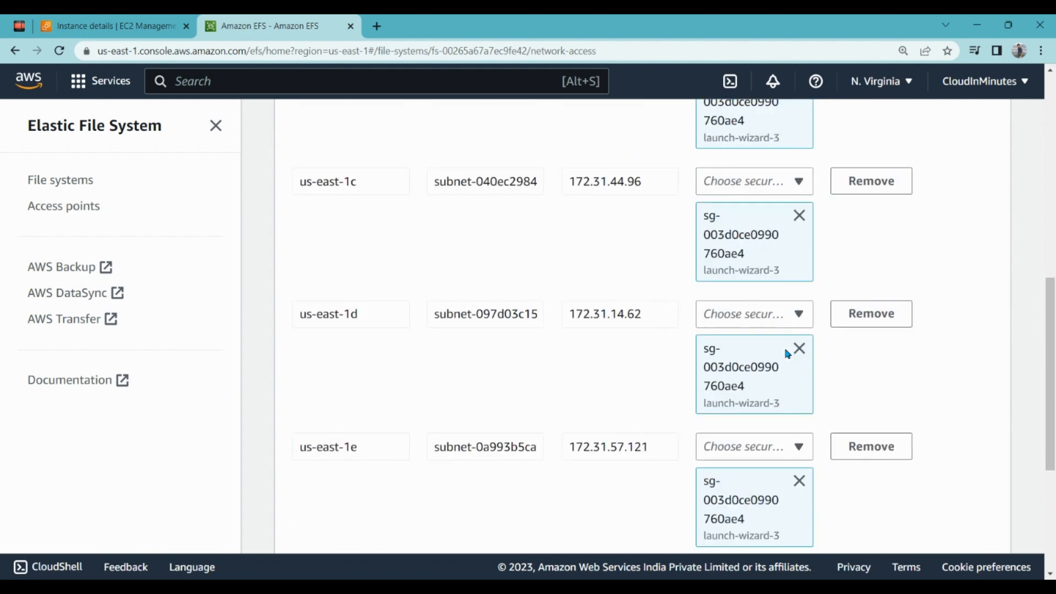
{"action": "left_click", "coordinate": [981, 536]}
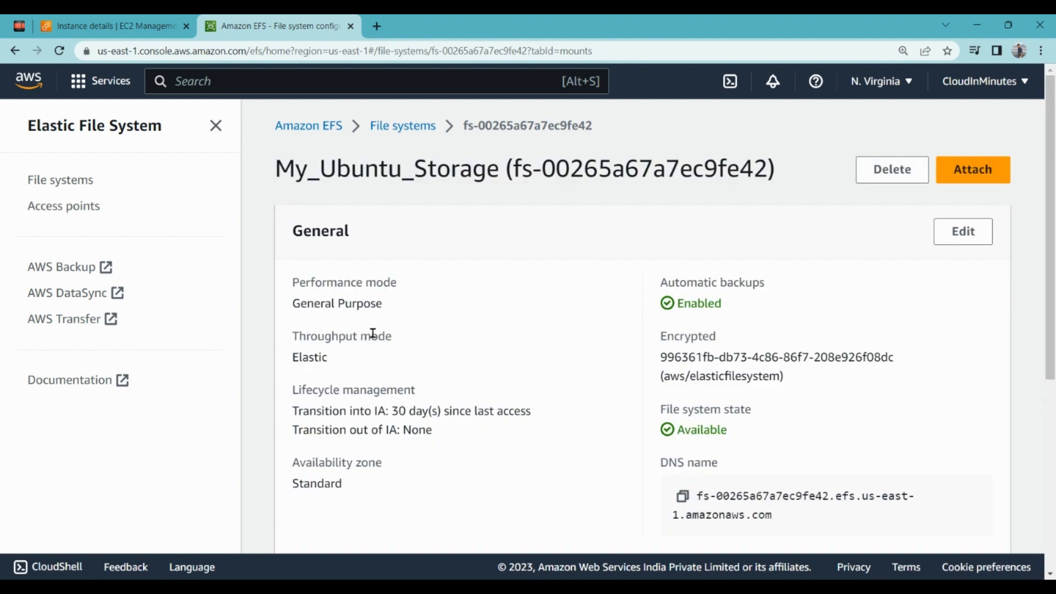
Step: Connect to My_ubuntu_instance with EC2 Instance Connect in a browser terminal
{"action": "left_click", "coordinate": [122, 27]}
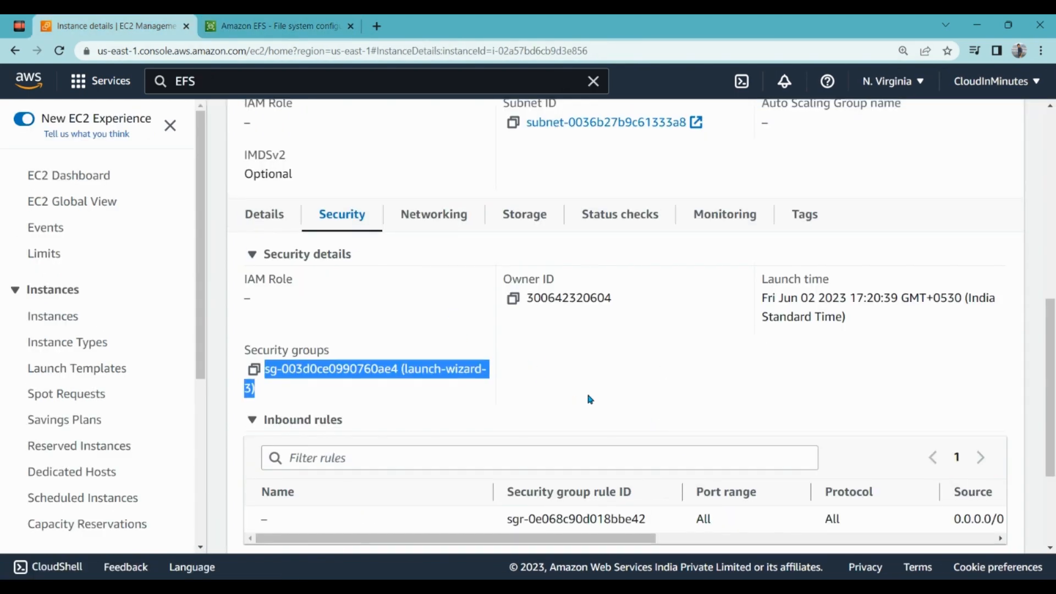
{"action": "scroll", "coordinate": [550, 330], "scroll_direction": "up", "scroll_amount": 10}
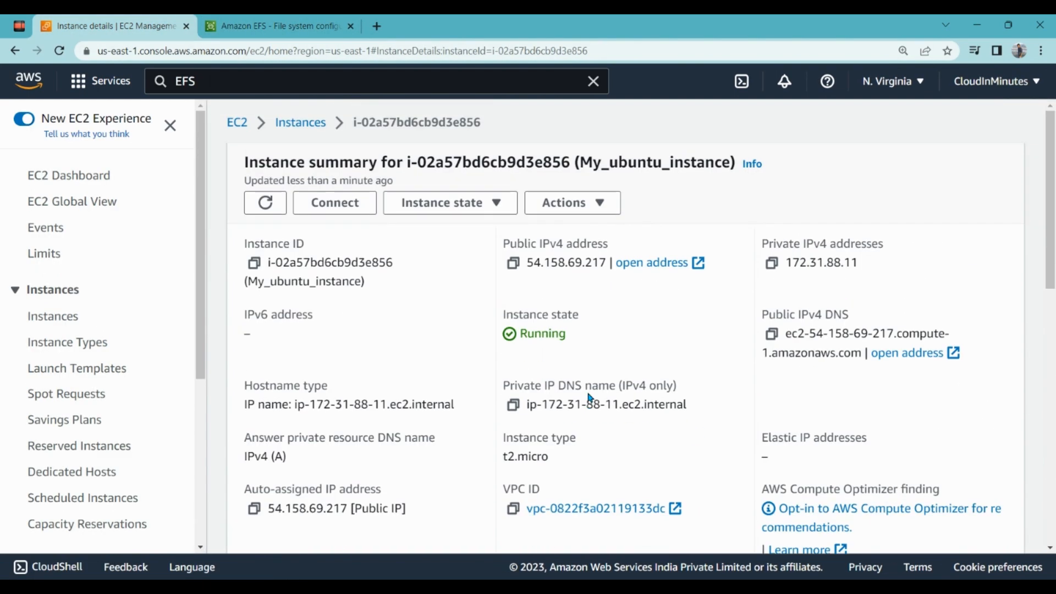
{"action": "left_click", "coordinate": [335, 202]}
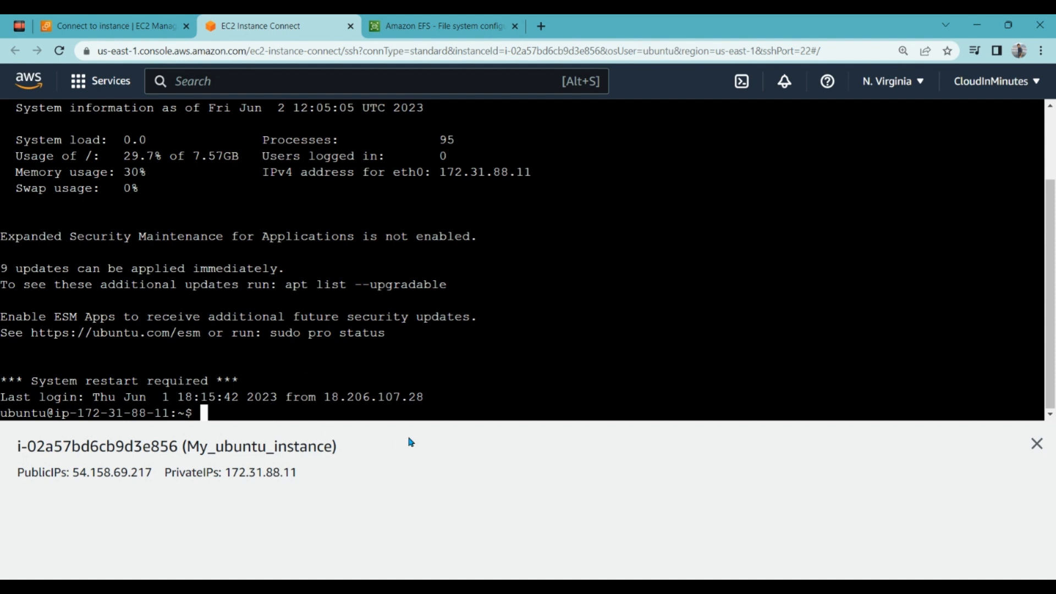
Step: Refresh the package lists with "sudo apt-get update" and install the NFS client with "sudo apt-get install nfs-common -y"
{"action": "type", "text": "sudo "}
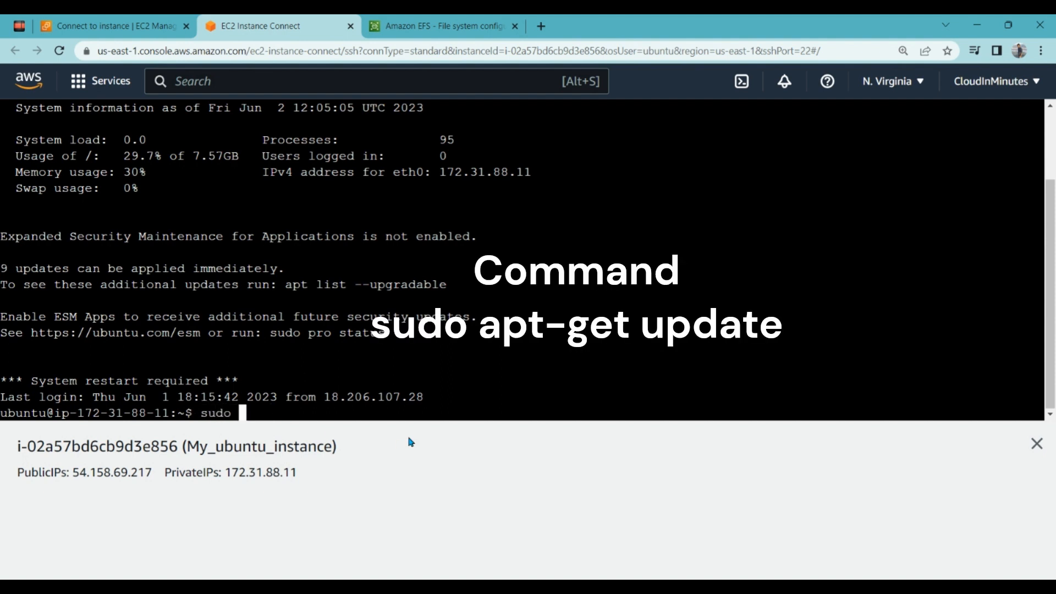
{"action": "type", "text": "apt-get update"}
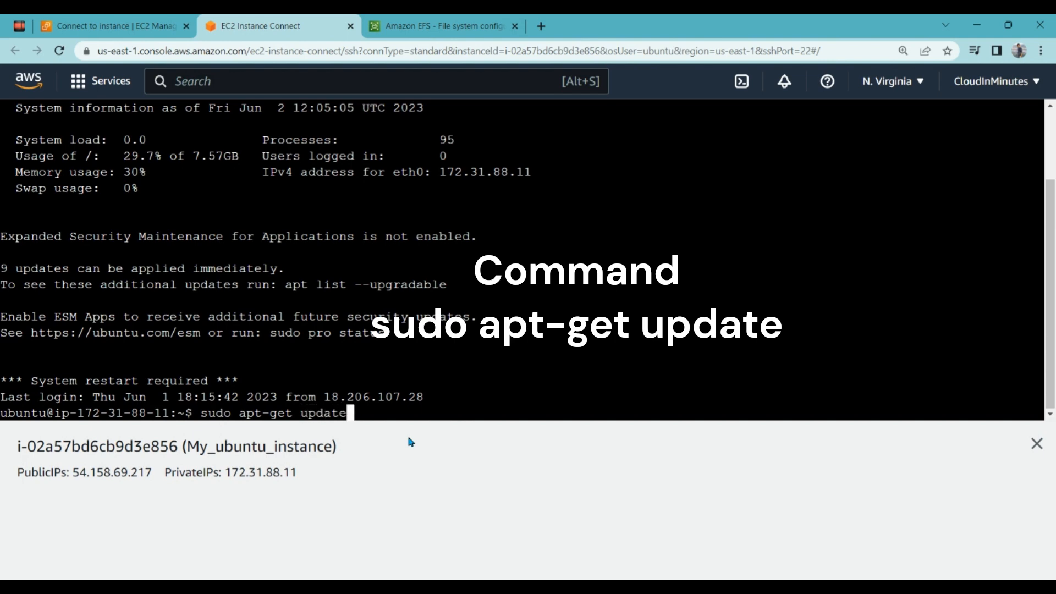
{"action": "key", "text": "Return"}
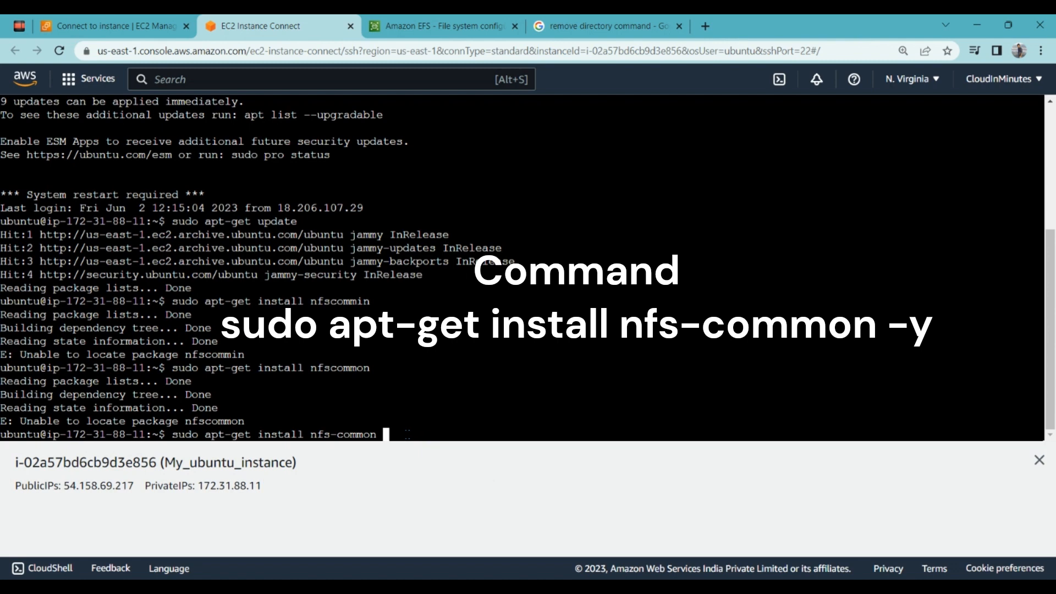
{"action": "type", "text": "-y"}
{"action": "key", "text": "Return"}
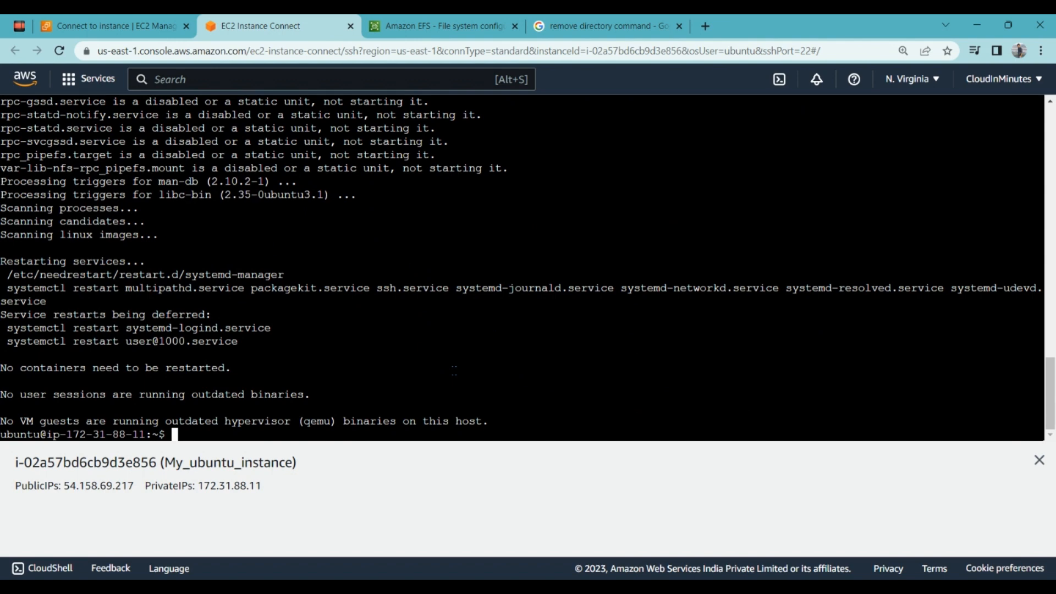
Step: Create a directory named efs with "sudo mkdir efs" and list the home directory's contents
{"action": "type", "text": "sudo mkdir "}
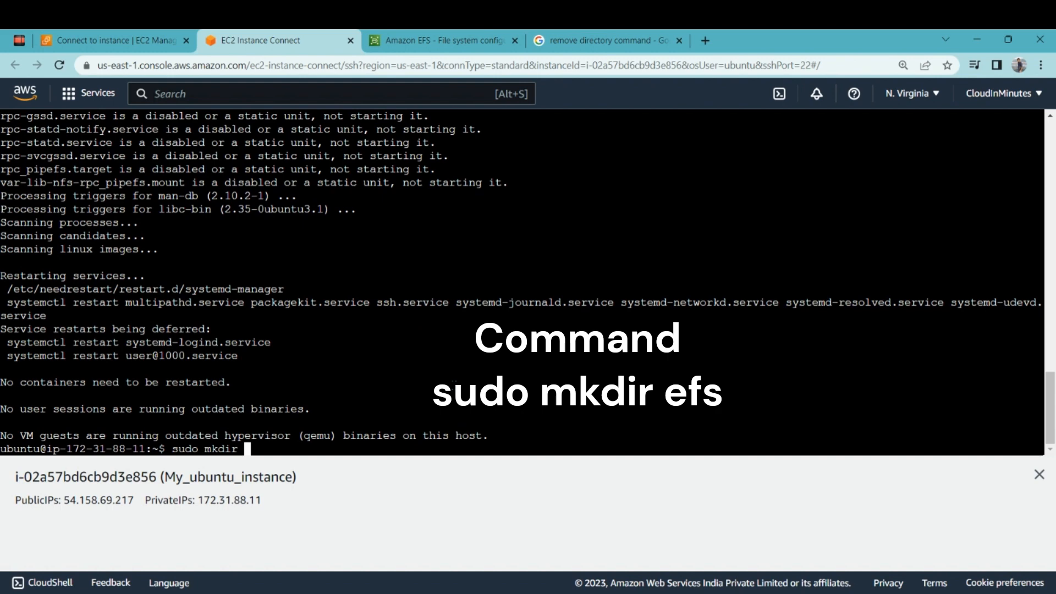
{"action": "type", "text": "efs"}
{"action": "key", "text": "Return"}
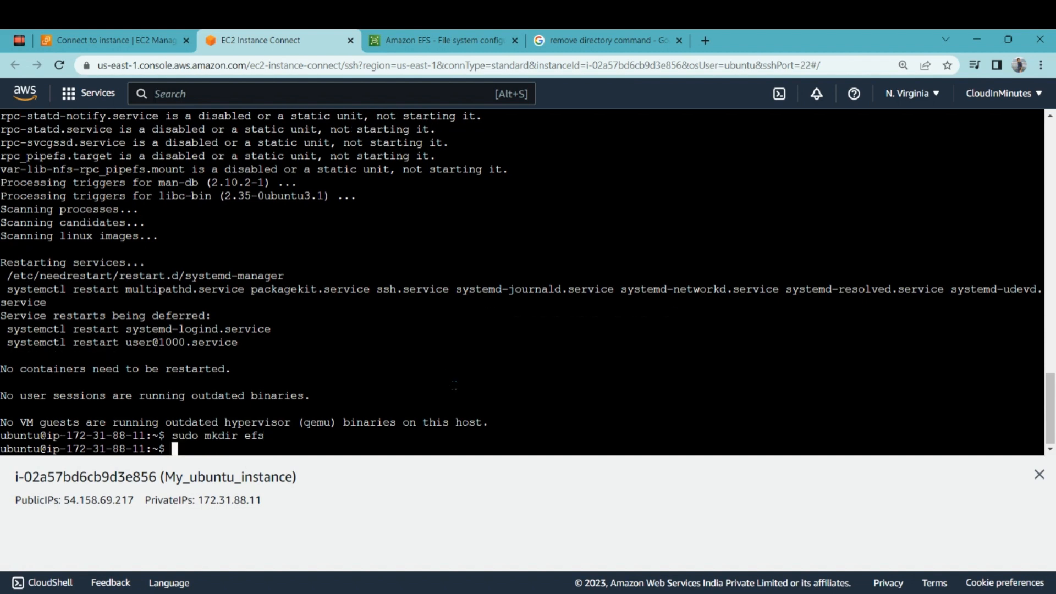
{"action": "type", "text": "ls"}
{"action": "key", "text": "Return"}
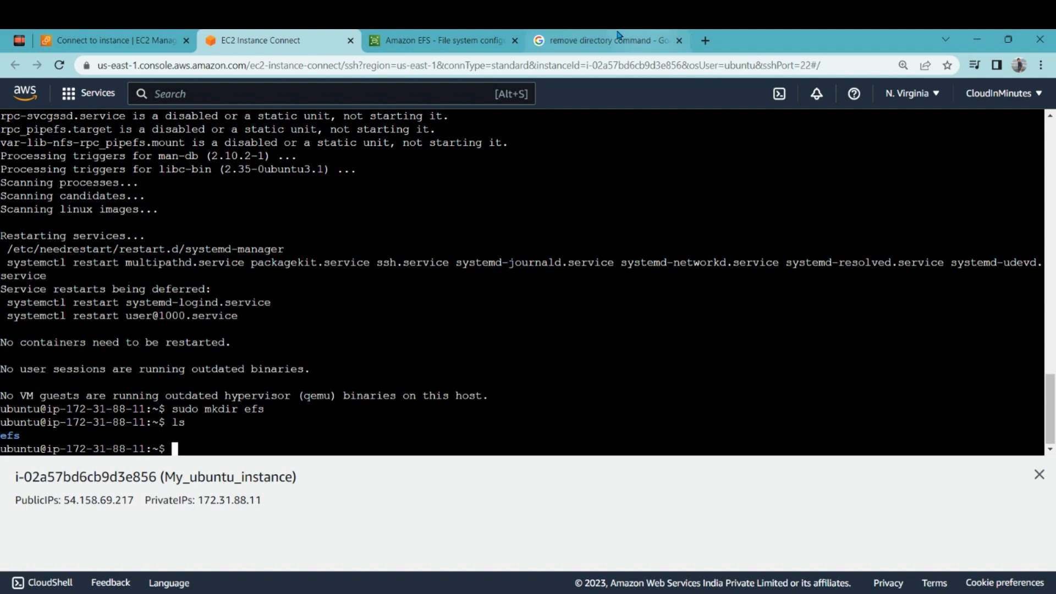
Step: Copy the NFS client command for mounting via DNS from the My_Ubuntu_Storage file system's attach options in Amazon EFS
{"action": "left_click", "coordinate": [680, 41]}
{"action": "left_click", "coordinate": [421, 20]}
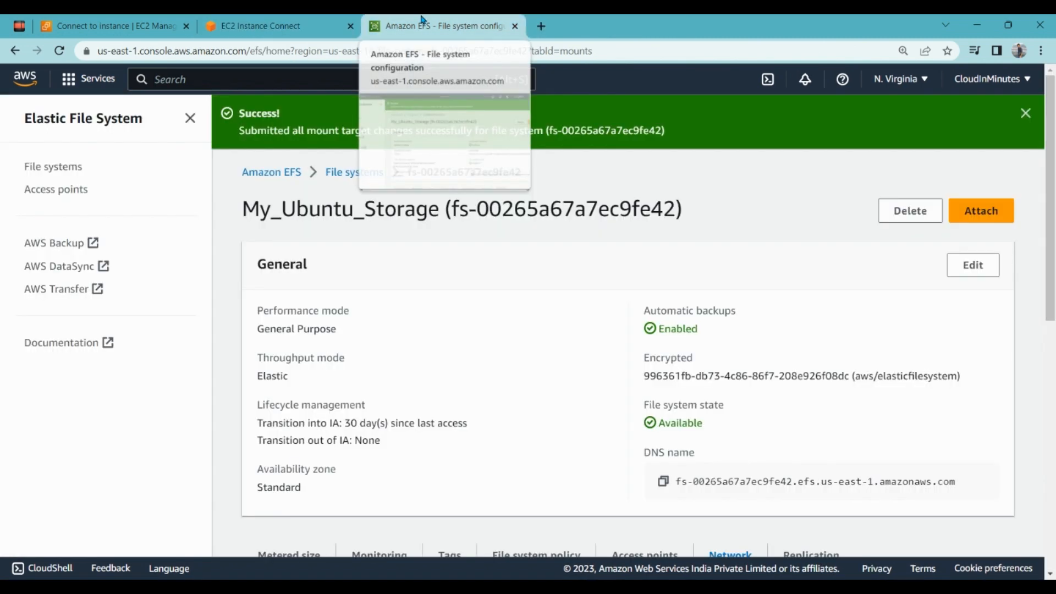
{"action": "left_click", "coordinate": [977, 209]}
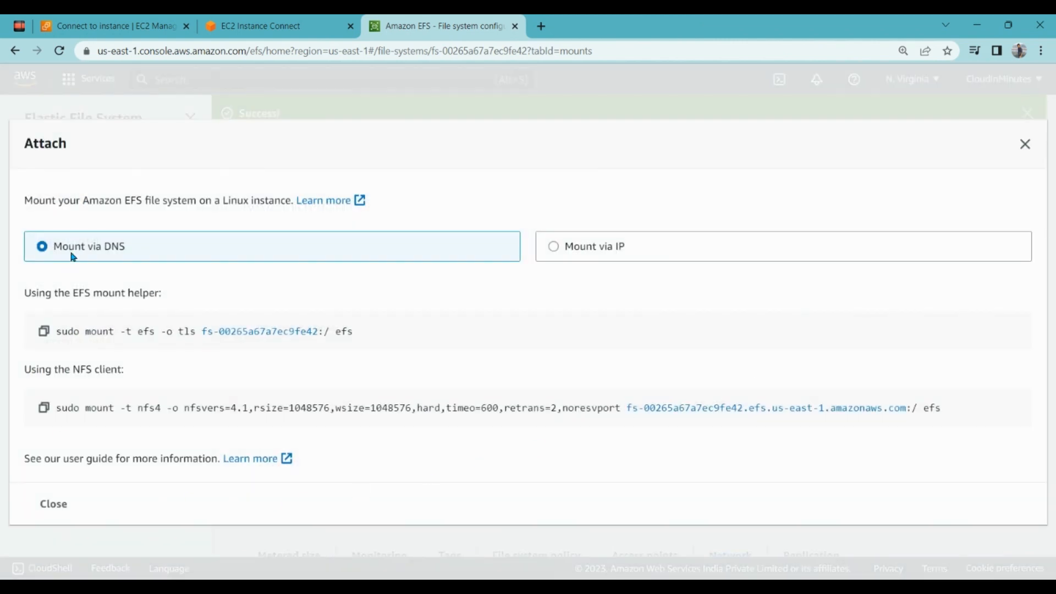
{"action": "left_click", "coordinate": [42, 410]}
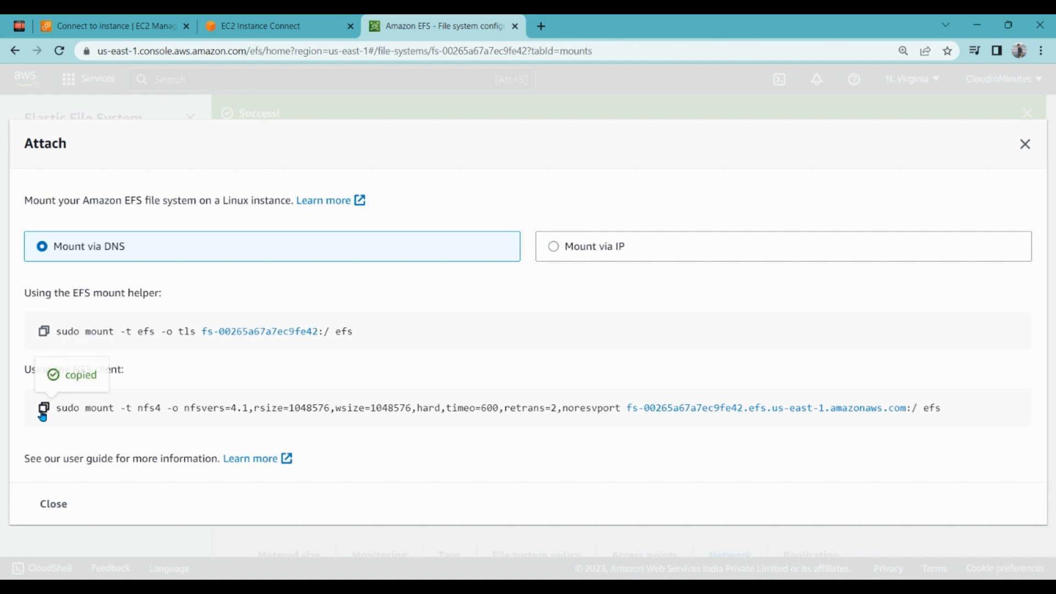
Step: Paste and run the copied NFS mount command in the EC2 Instance Connect terminal to mount the file system on efs
{"action": "left_click", "coordinate": [277, 22]}
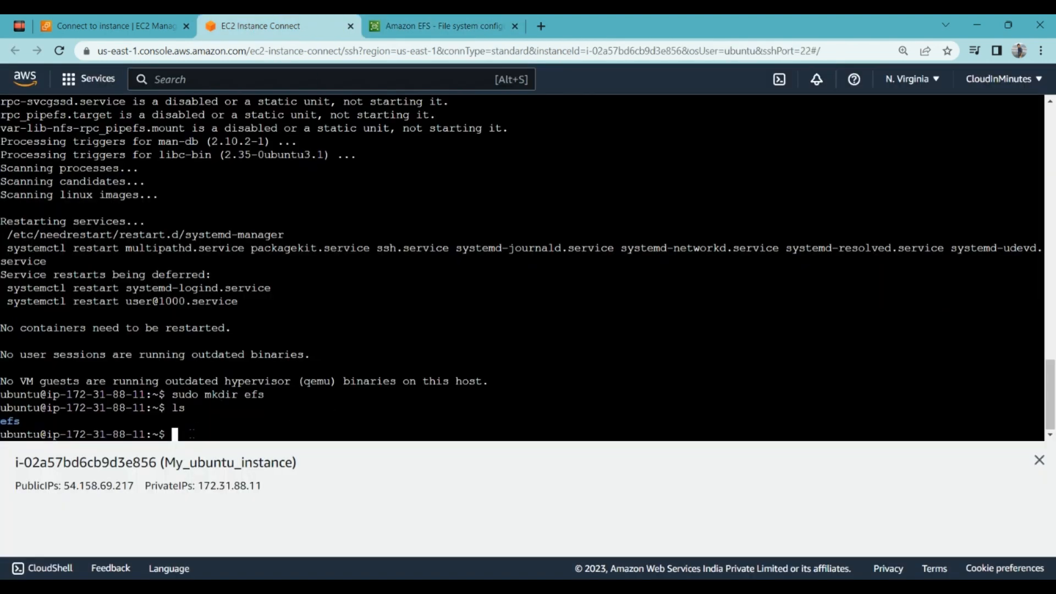
{"action": "right_click", "coordinate": [191, 433]}
{"action": "left_click", "coordinate": [231, 321]}
{"action": "key", "text": "Return"}
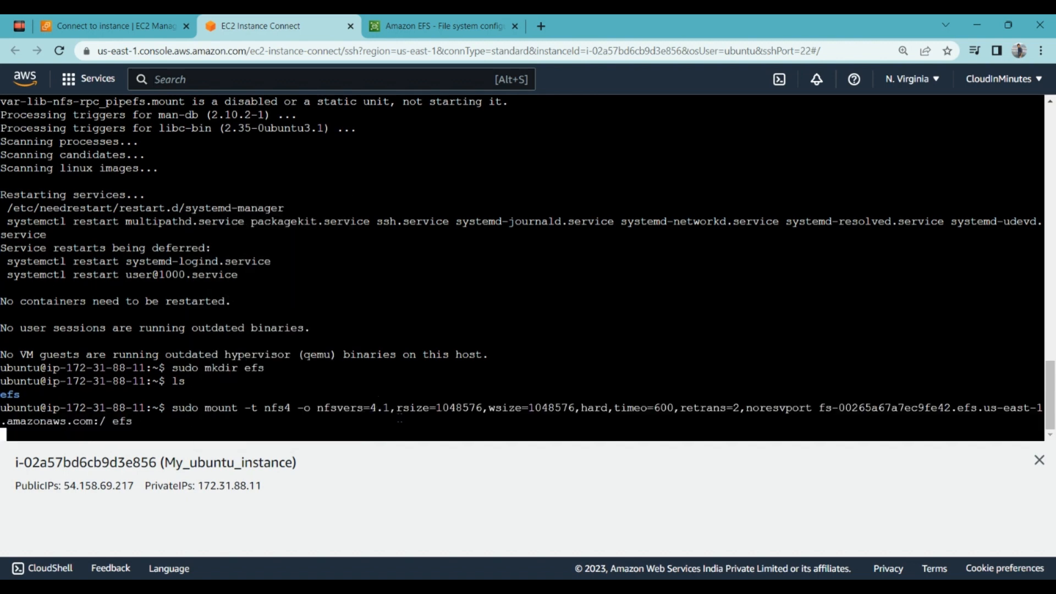
Step: List the directory contents with "ls" and check the storage allocation with "df -h", examining the EFS file system's row
{"action": "type", "text": "ls"}
{"action": "key", "text": "Return"}
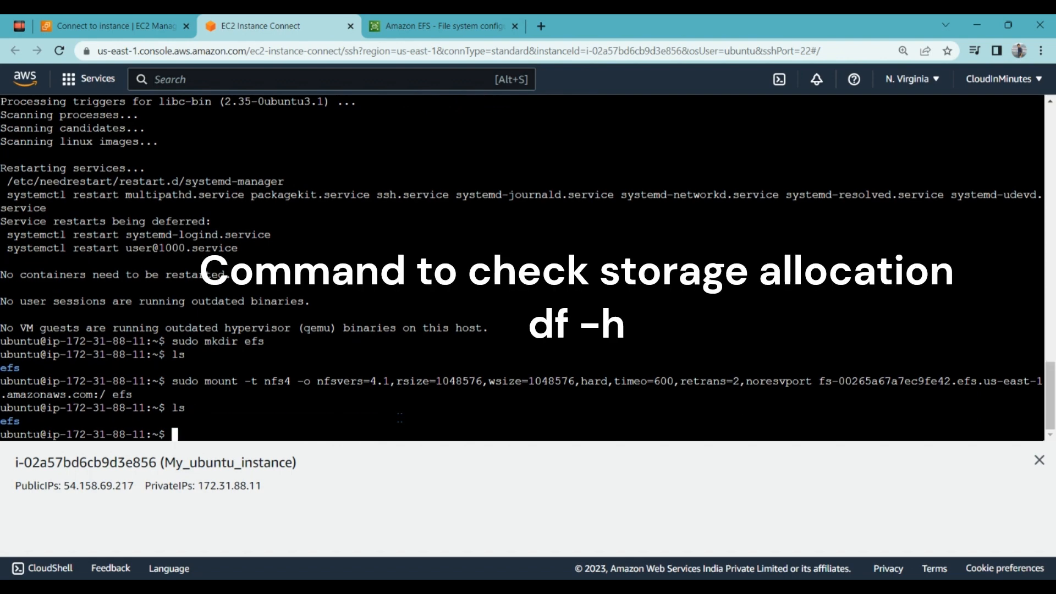
{"action": "type", "text": "df -h"}
{"action": "key", "text": "Return"}
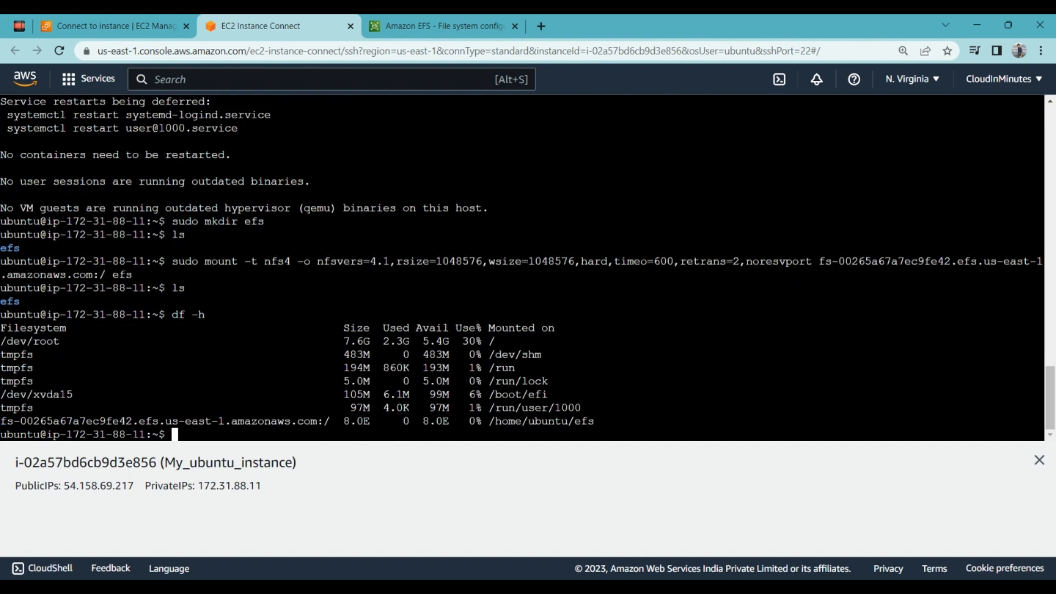
{"action": "left_click_drag", "start_coordinate": [7, 421], "coordinate": [607, 422]}
{"action": "left_click", "coordinate": [255, 434]}
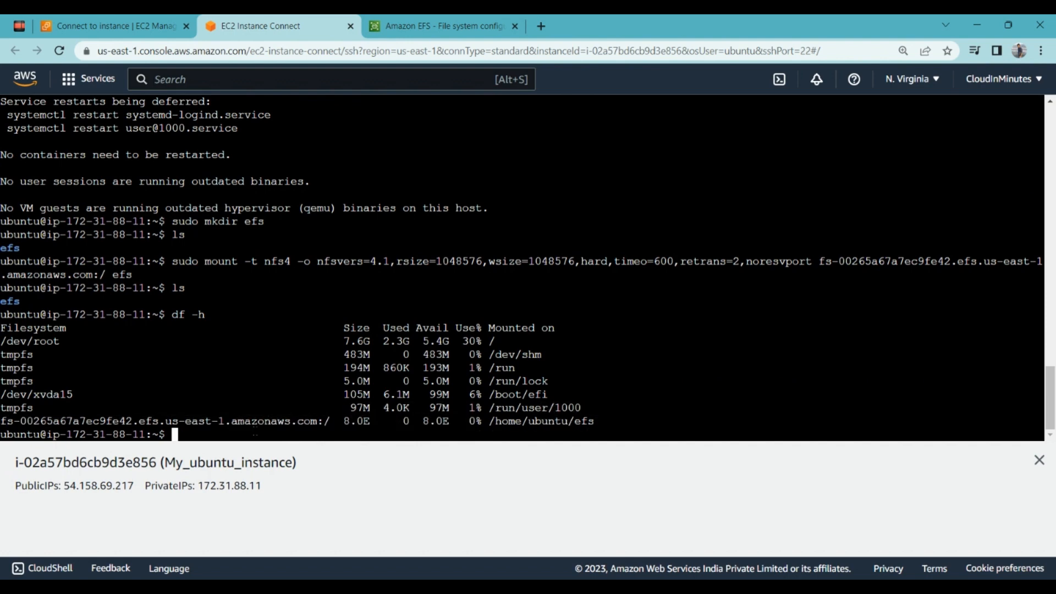